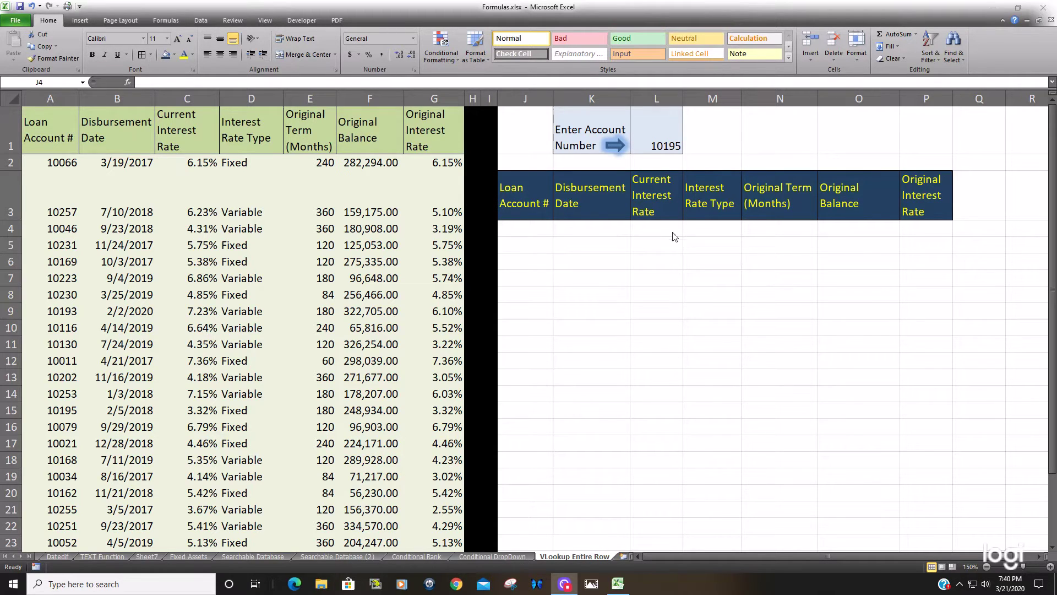
- Review the loan table, its header row, the J3:P3 result headers and the account number in L1
click(531, 234)
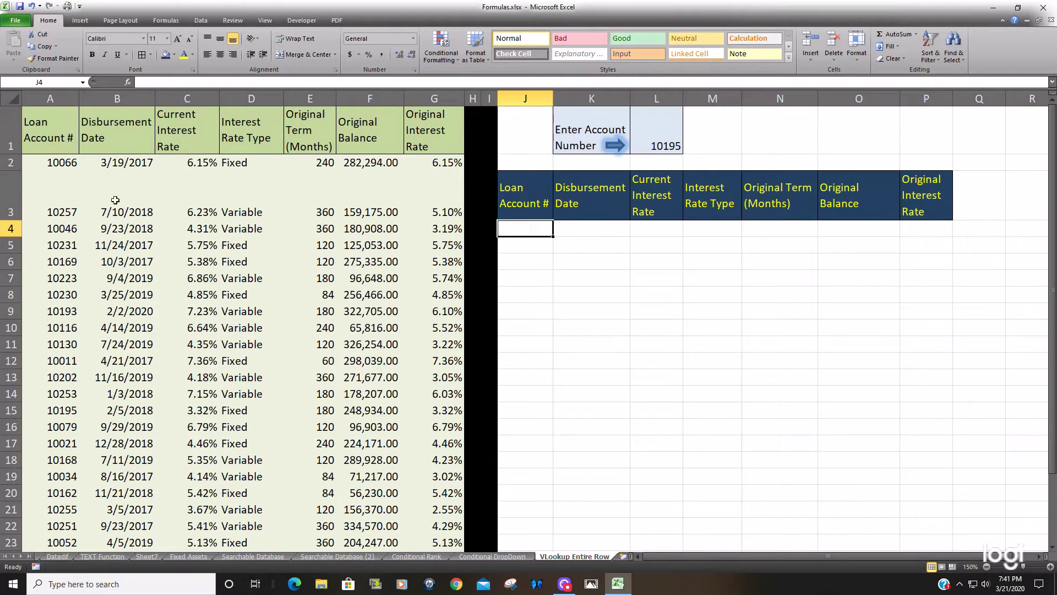
click(42, 128)
key(ctrl+a)
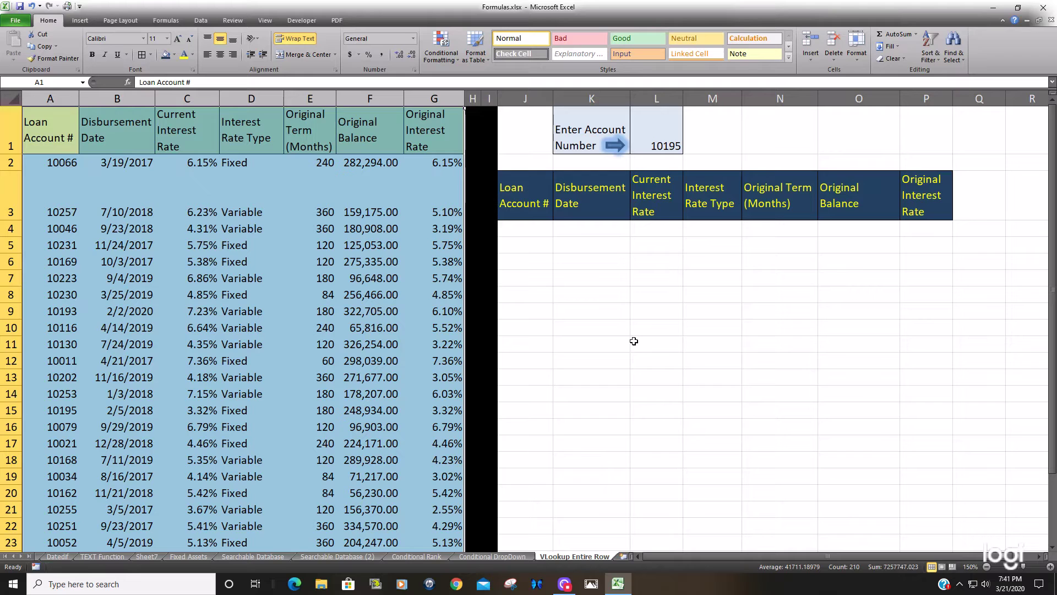
click(638, 195)
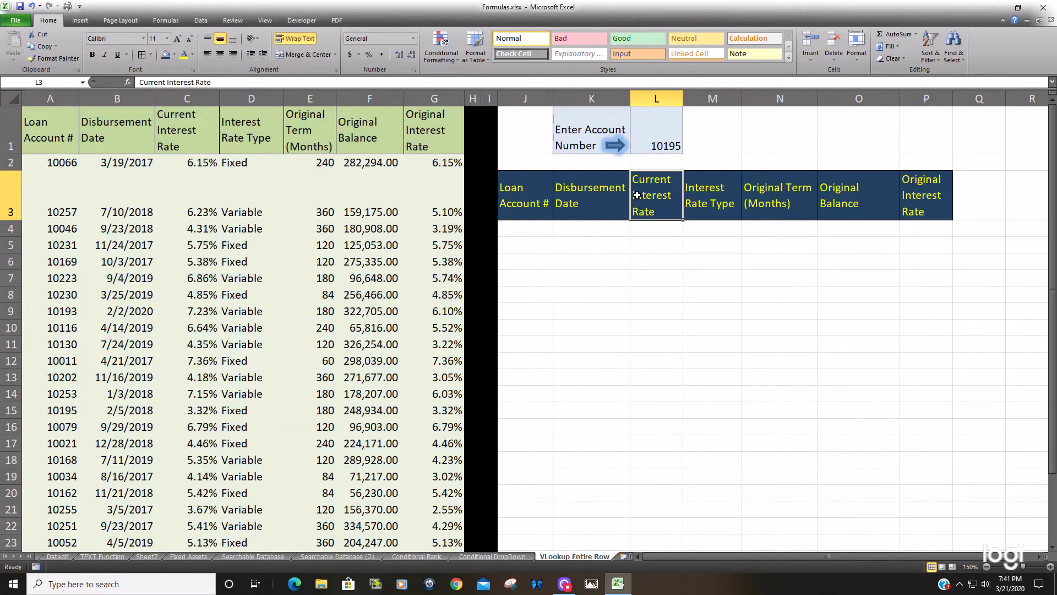
click(679, 142)
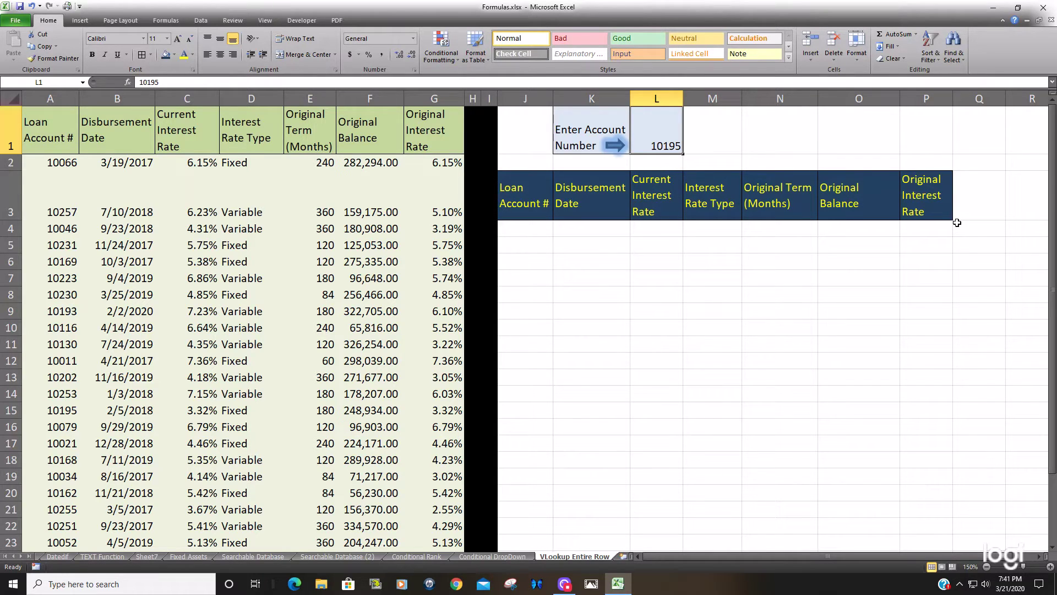
click(540, 232)
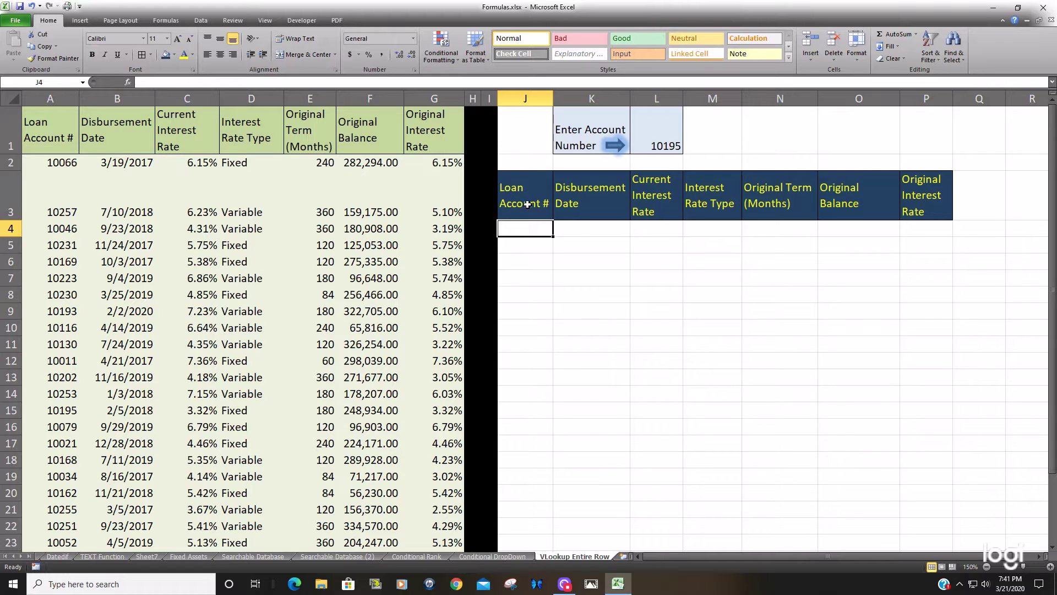
drag(526, 200, 913, 202)
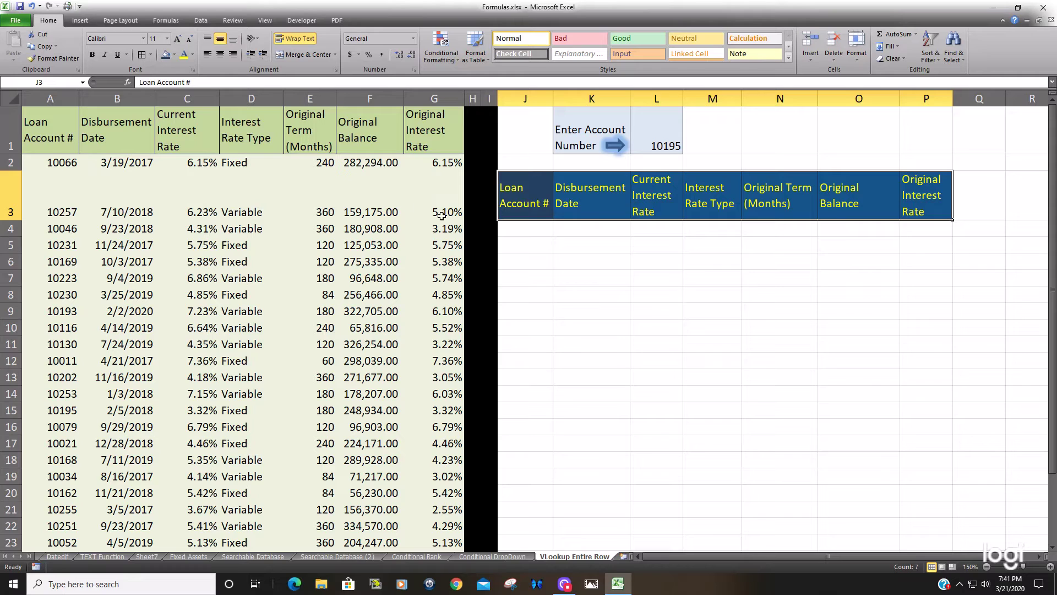
drag(35, 124, 424, 135)
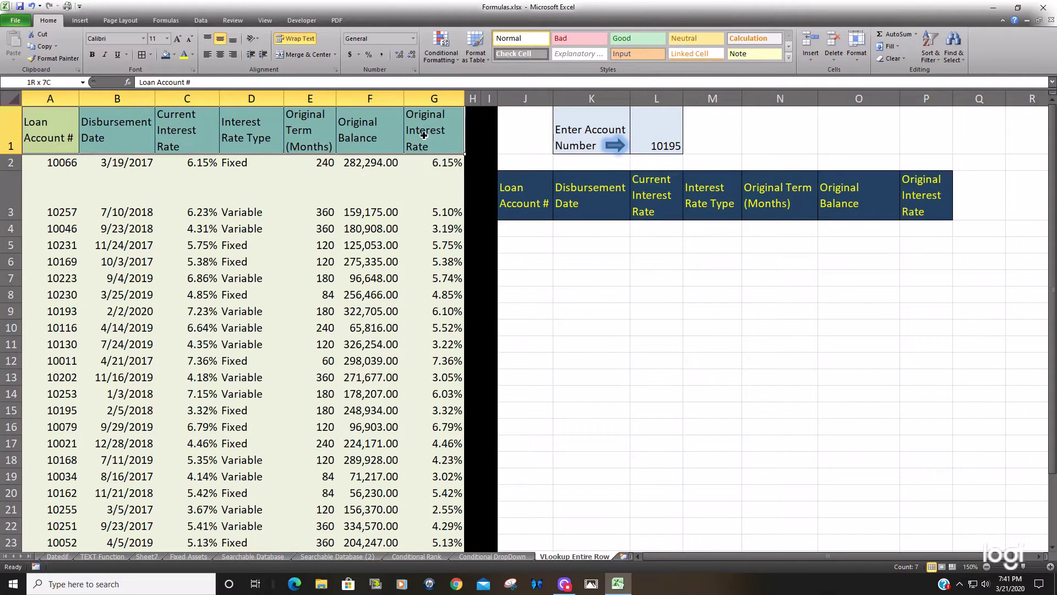
- In J4, type =VLOOKUP($L$1,$A:$G, and begin a MATCH for the column index
click(539, 232)
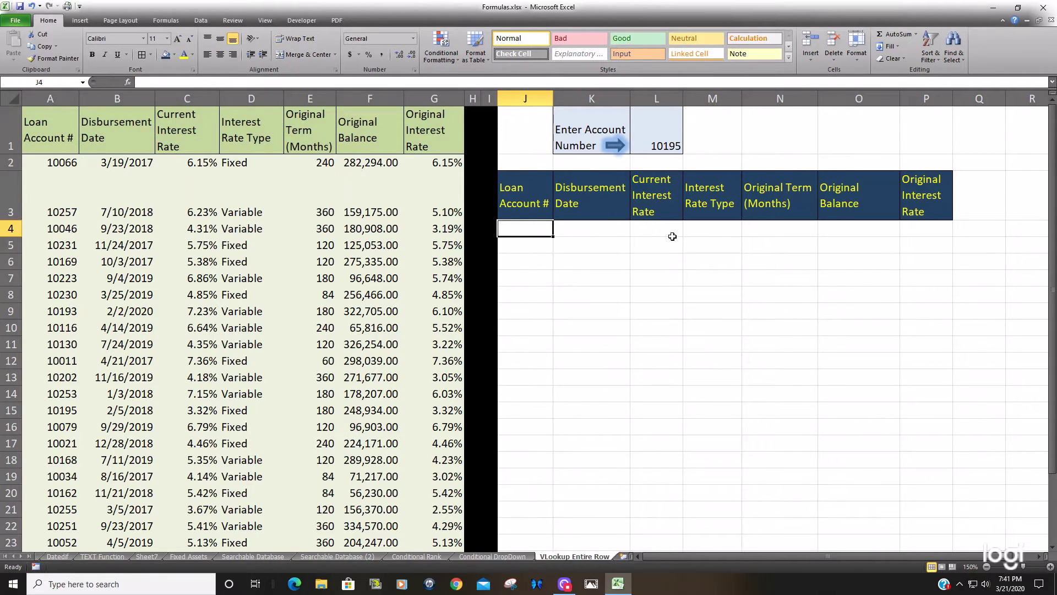
text(=VLOOKUP()
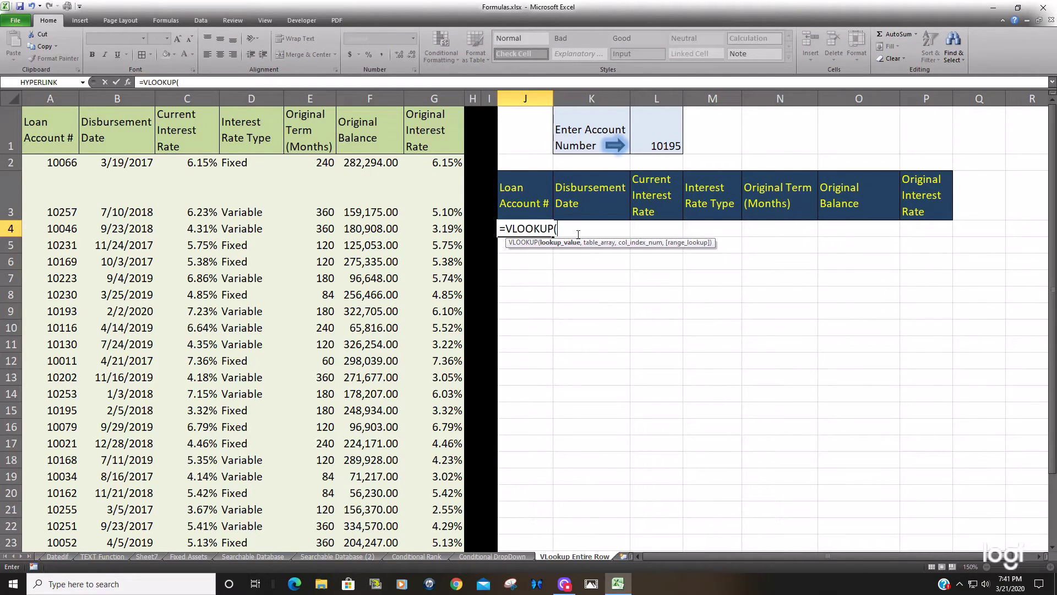
click(665, 145)
key(F4)
text(,)
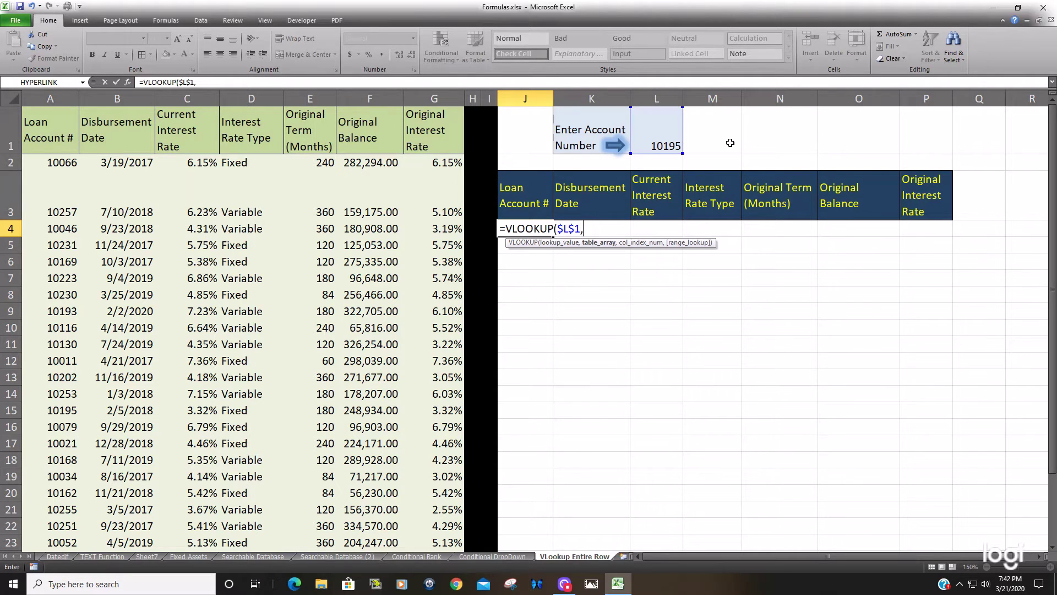
drag(55, 98, 489, 98)
drag(466, 145, 448, 155)
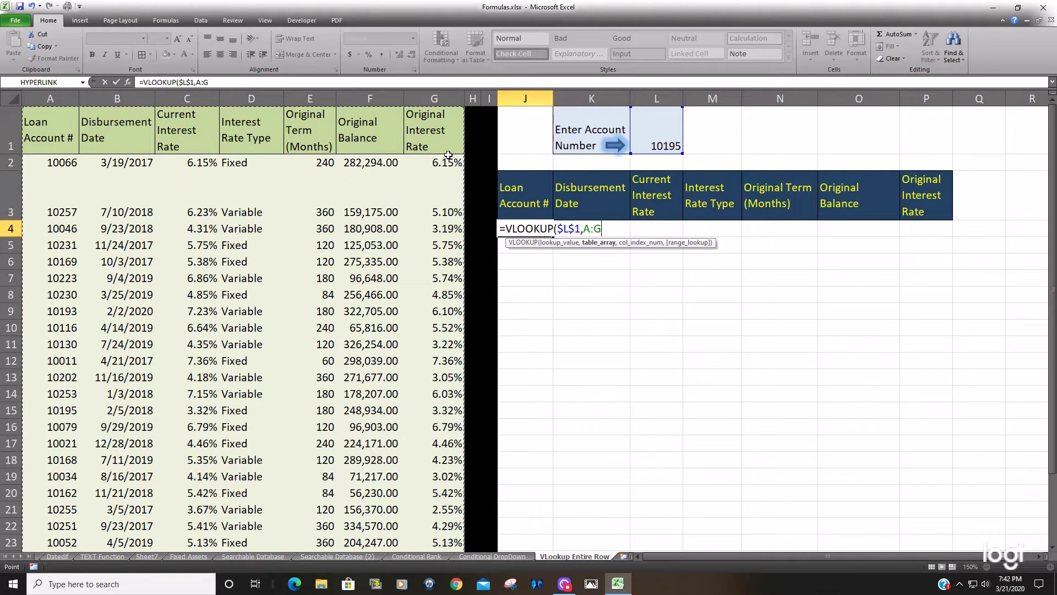
key(F4)
text(,)
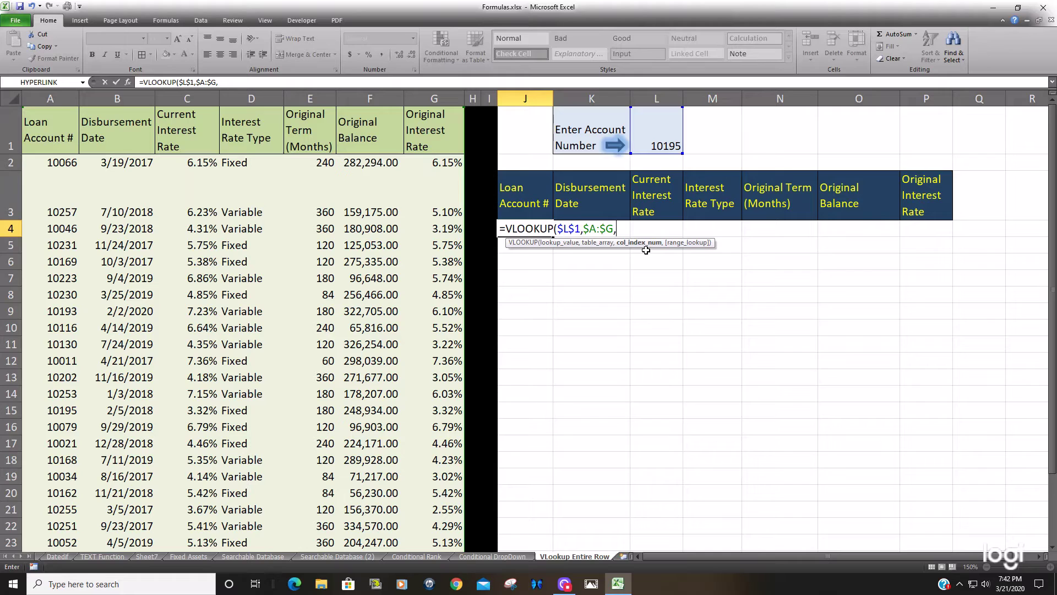
text(MATCH()
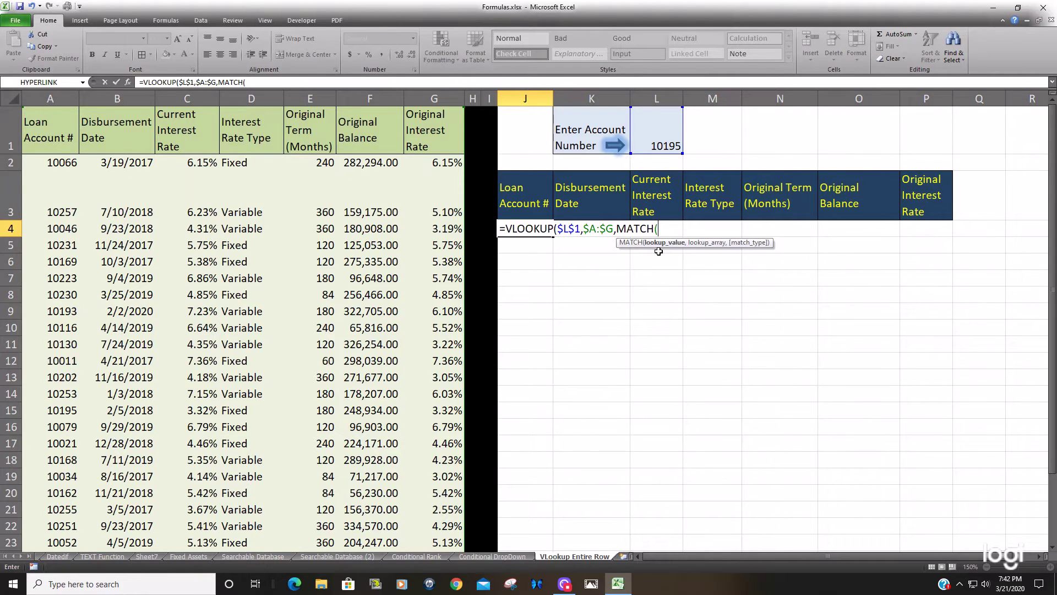
- Enter MATCH(J$3,$A$1:$G$1,0) as the column index, choosing exact match
click(534, 191)
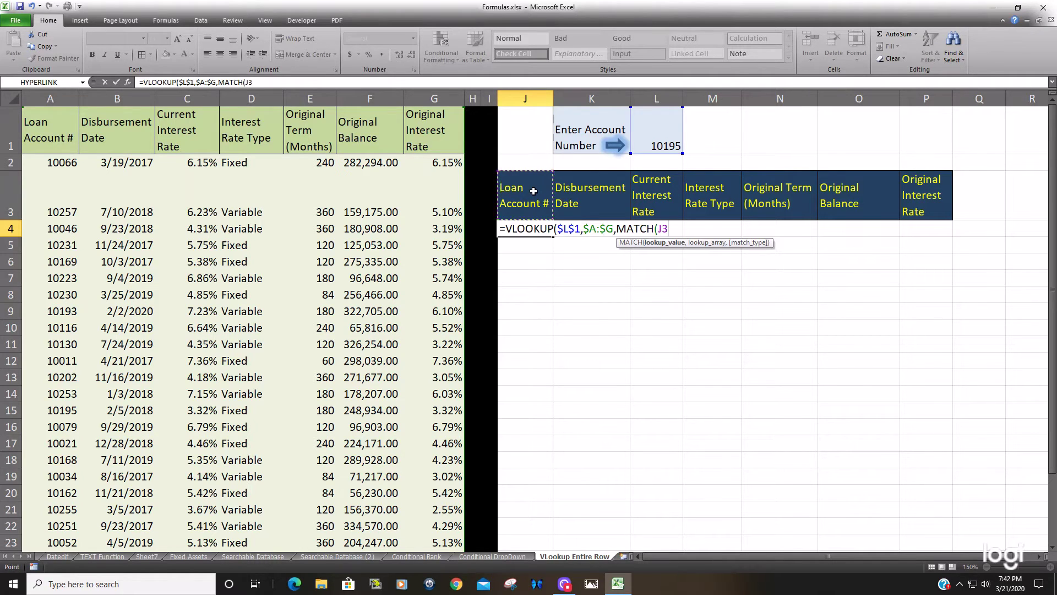
key(F4)
key(F4)
text(,)
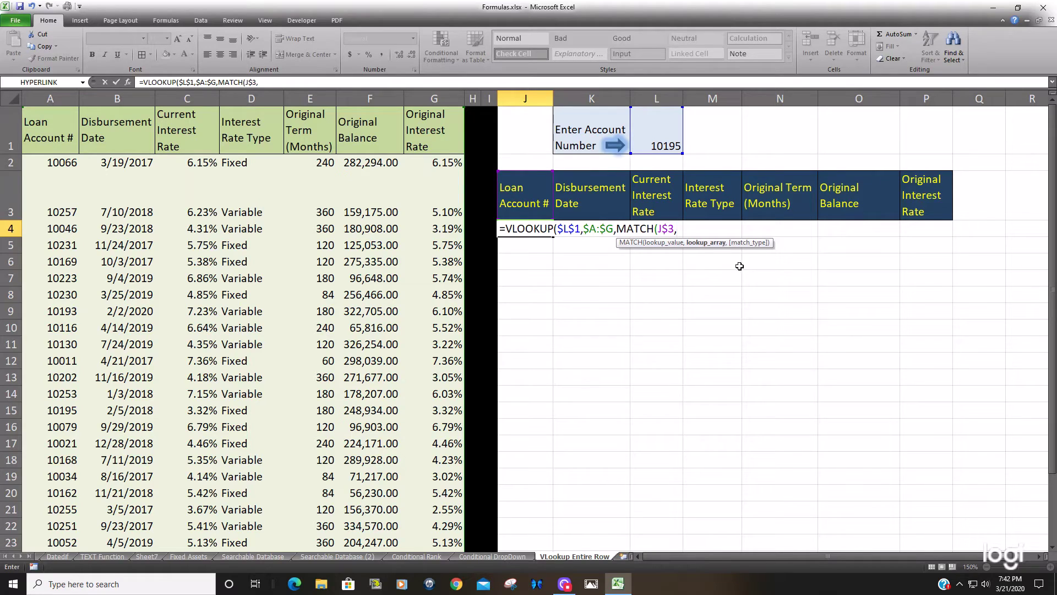
click(44, 132)
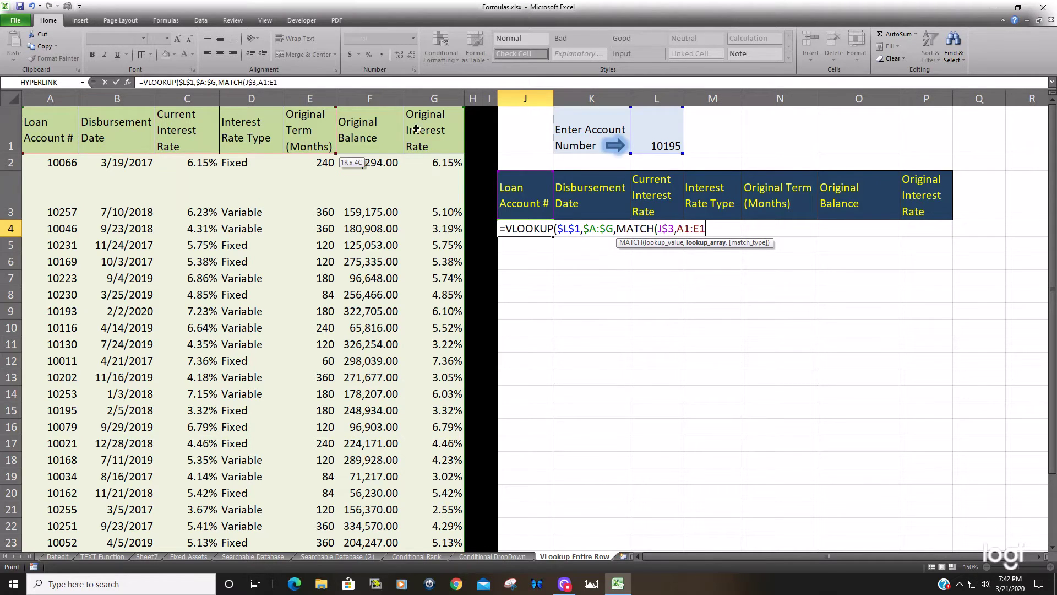
shift+click(436, 129)
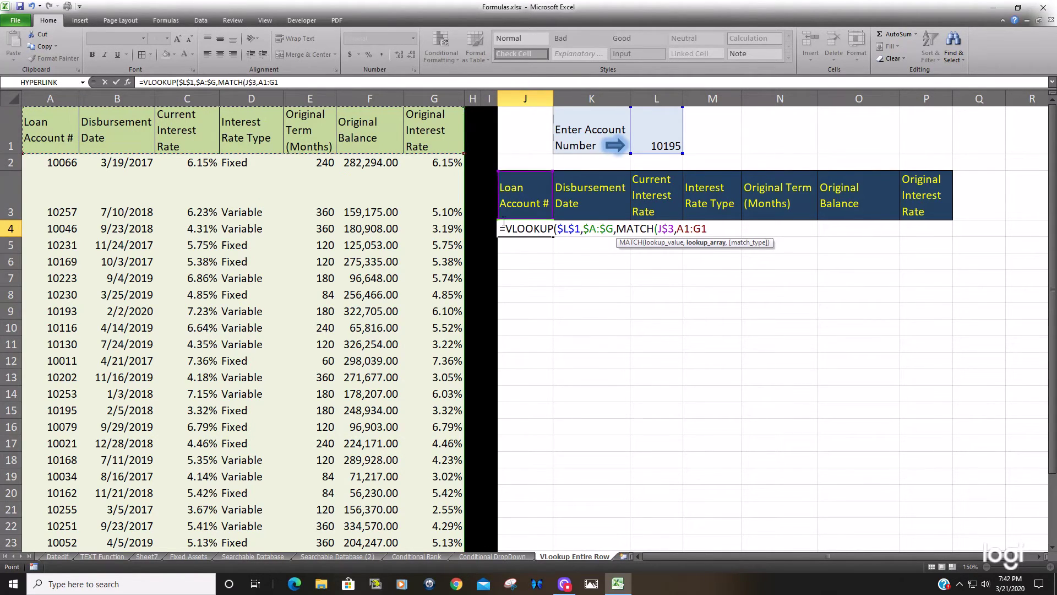
key(F4)
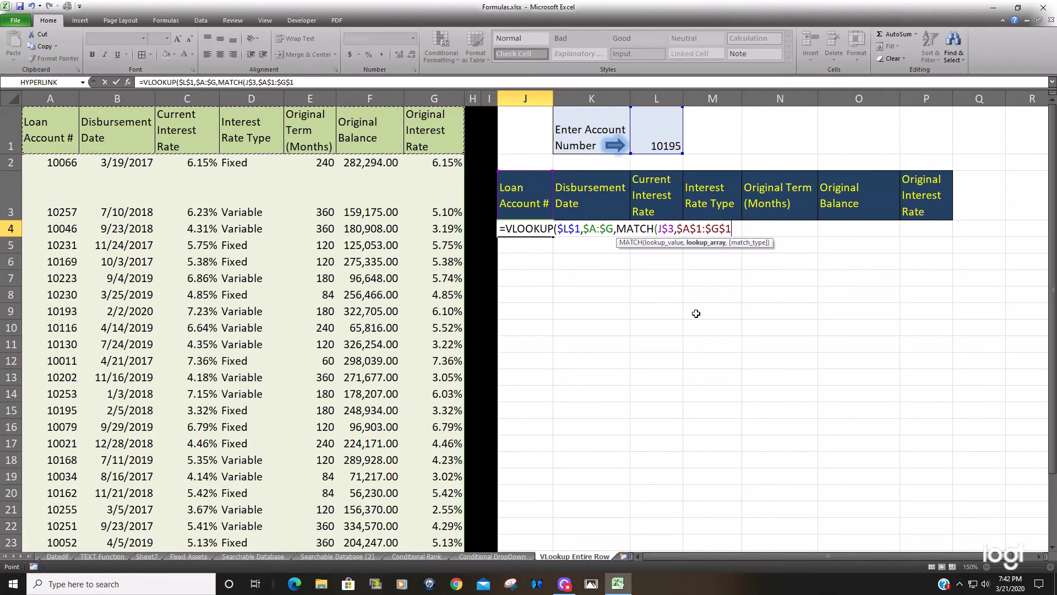
text(,)
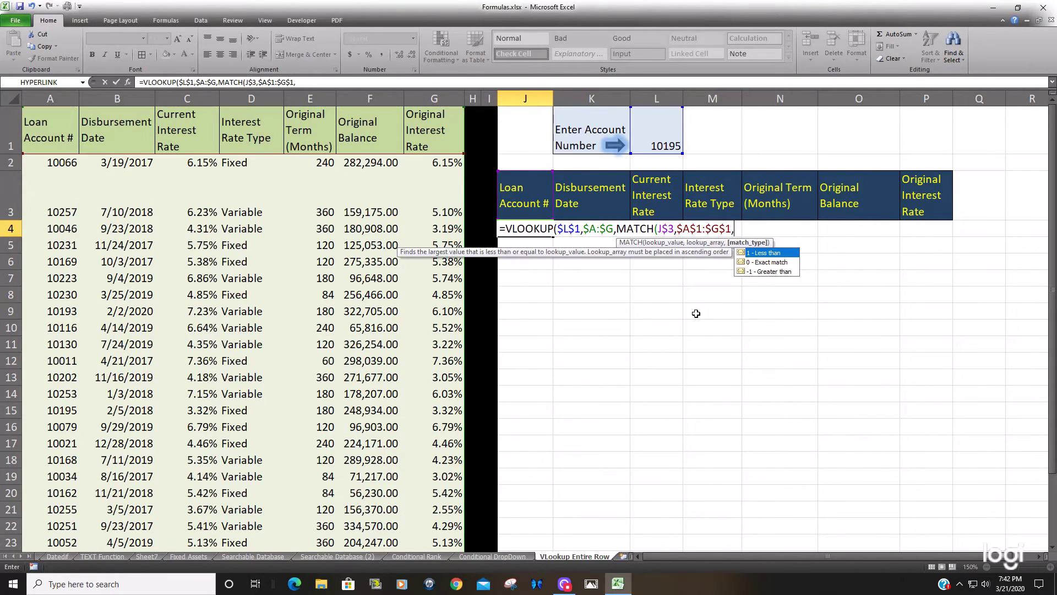
click(765, 263)
double_click(765, 263)
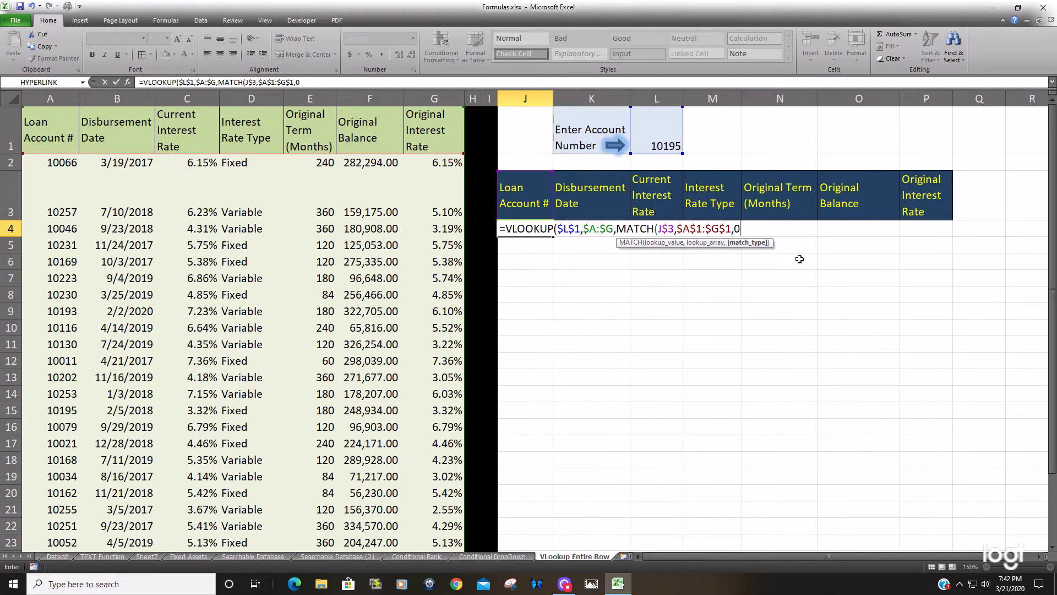
text())
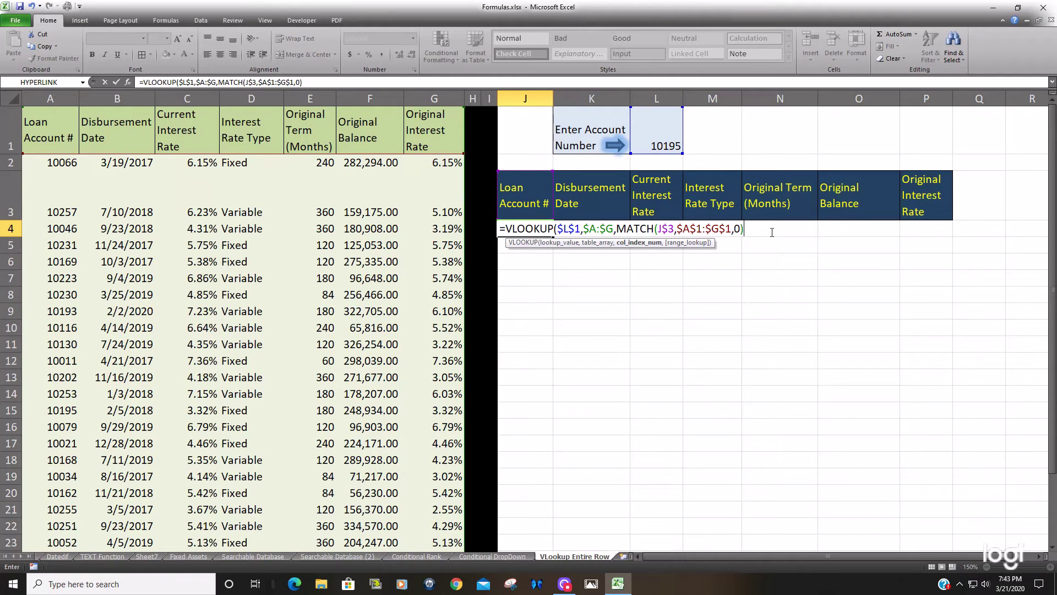
- Close the VLOOKUP with ,0) and commit it so J4 returns account 10195
text(,)
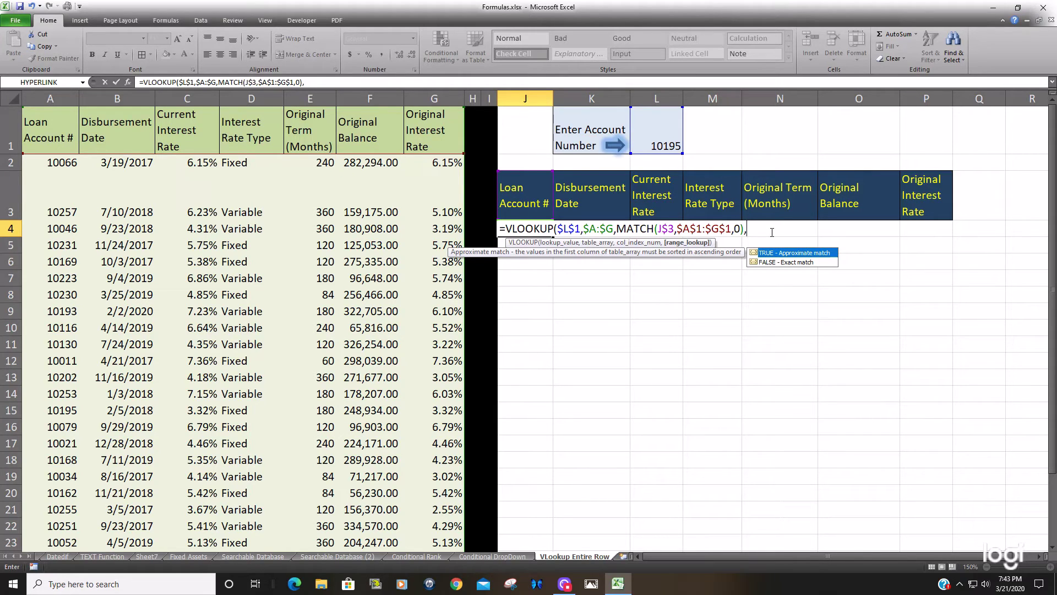
text(0)
text())
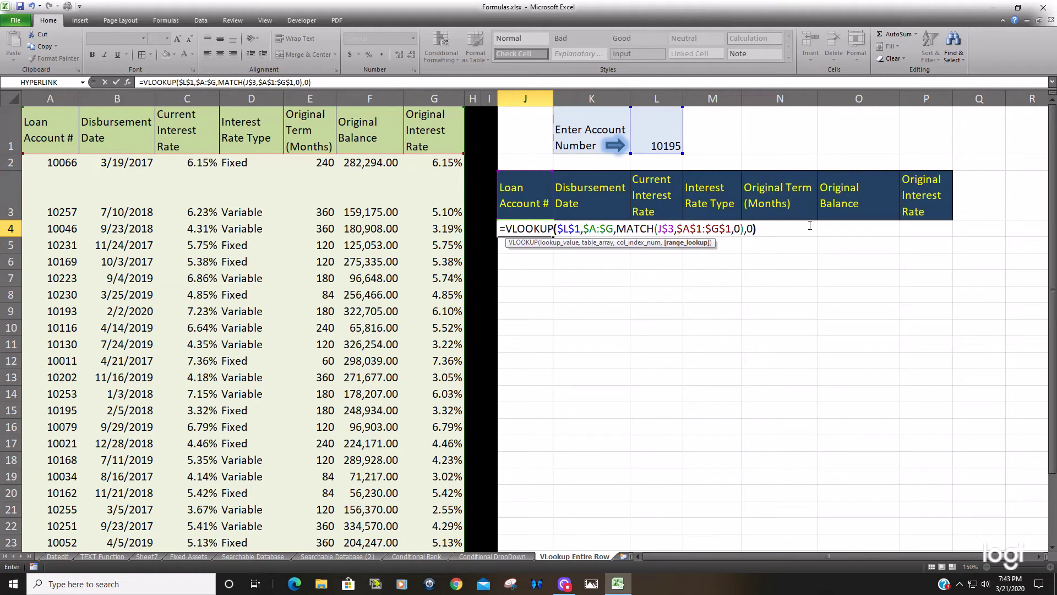
key(Return)
click(545, 229)
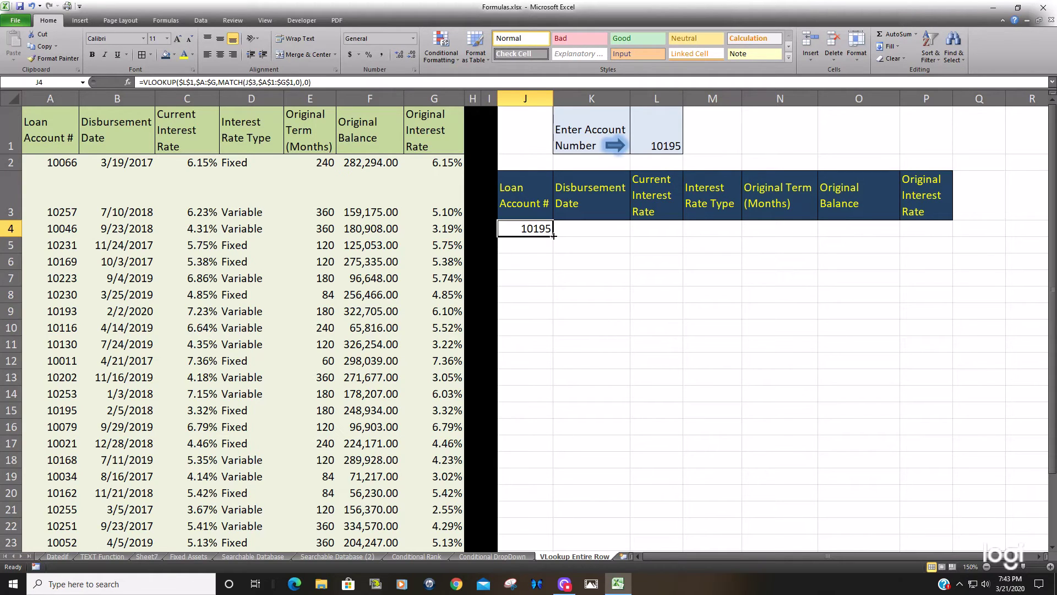
- Fill J4's formula across to P4 using Fill Without Formatting to show loan 10195's full record
drag(553, 236, 947, 238)
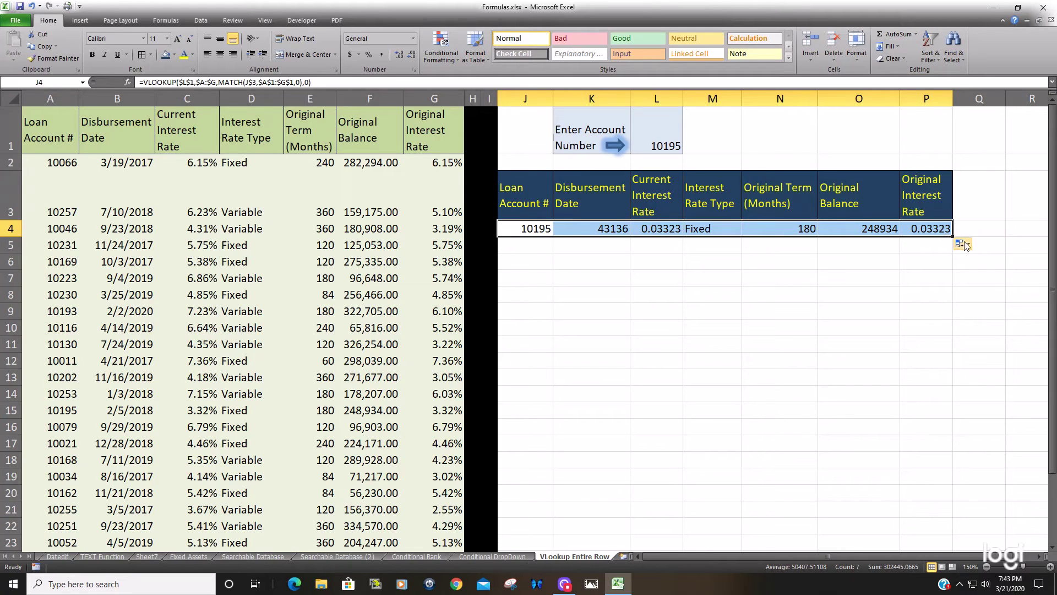
click(968, 244)
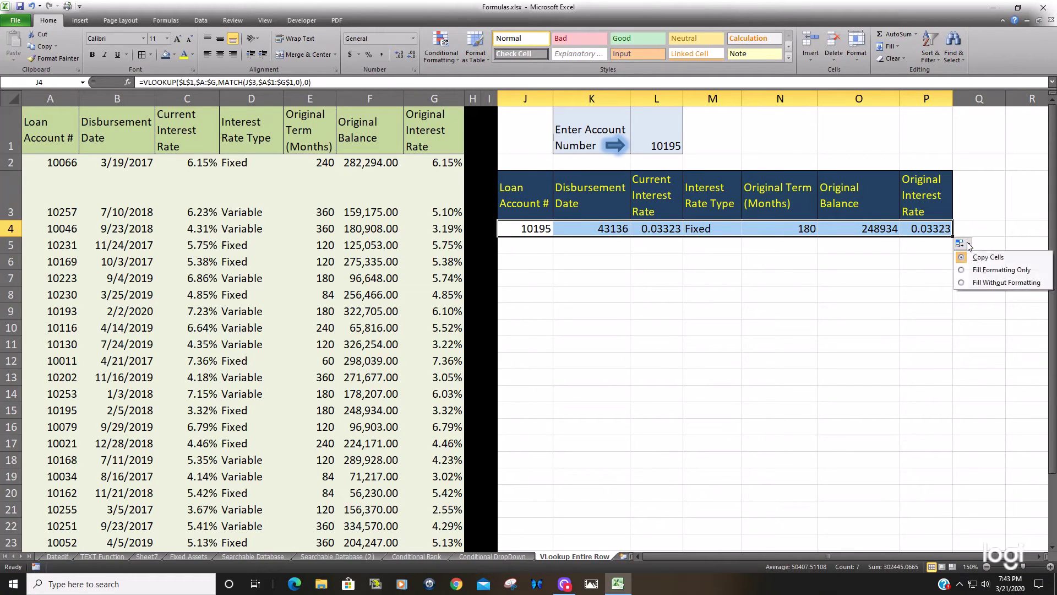
click(963, 281)
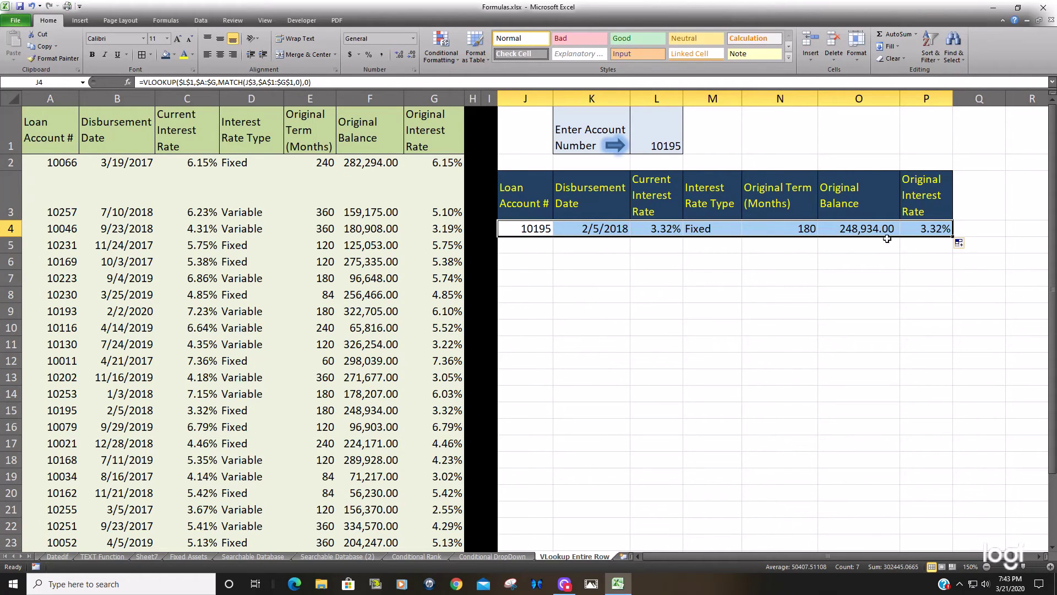
click(648, 260)
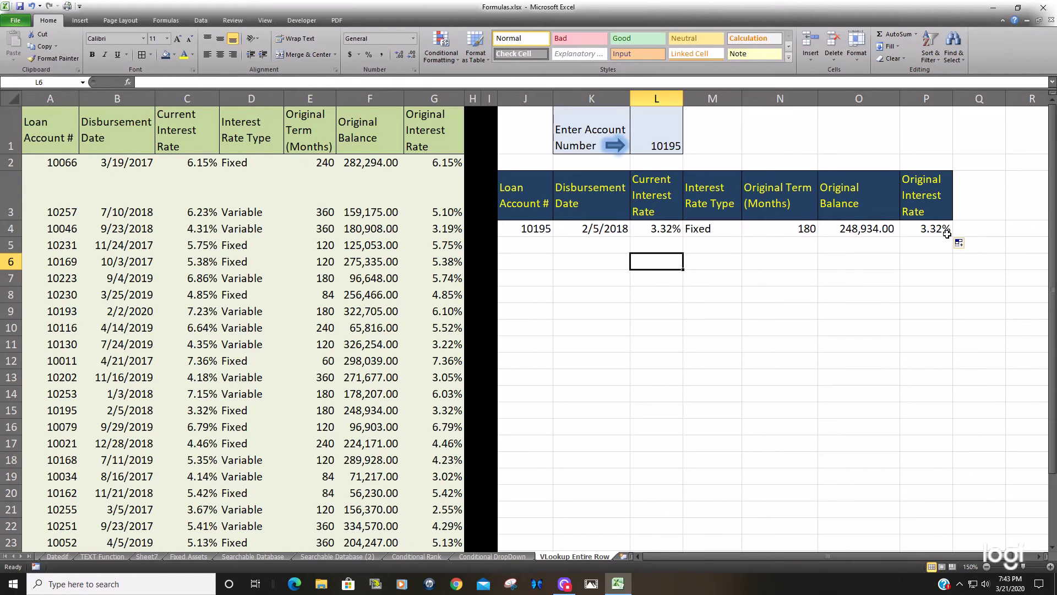
click(674, 228)
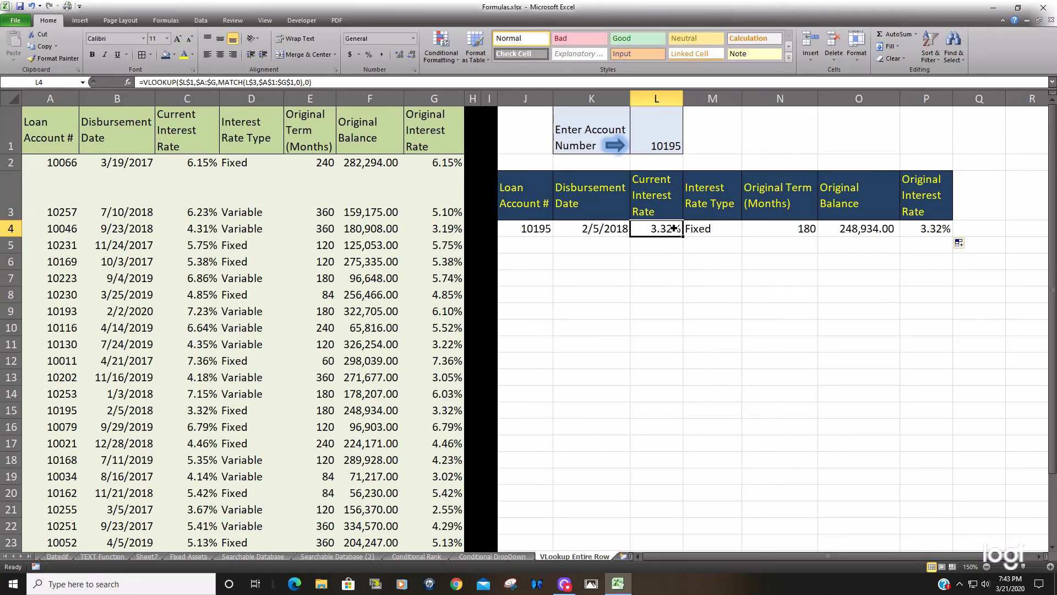
key(F2)
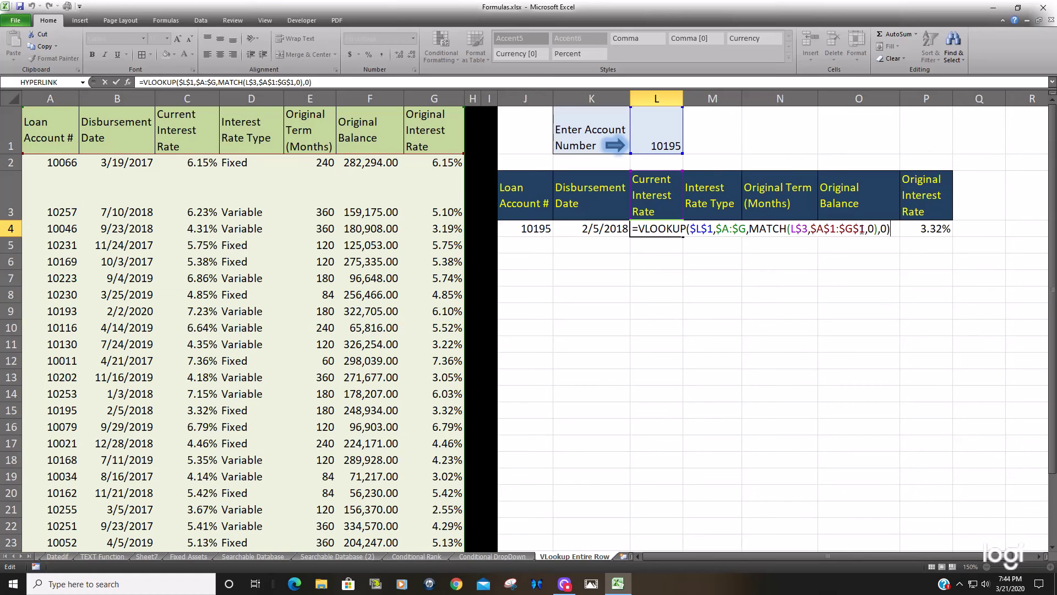
click(752, 229)
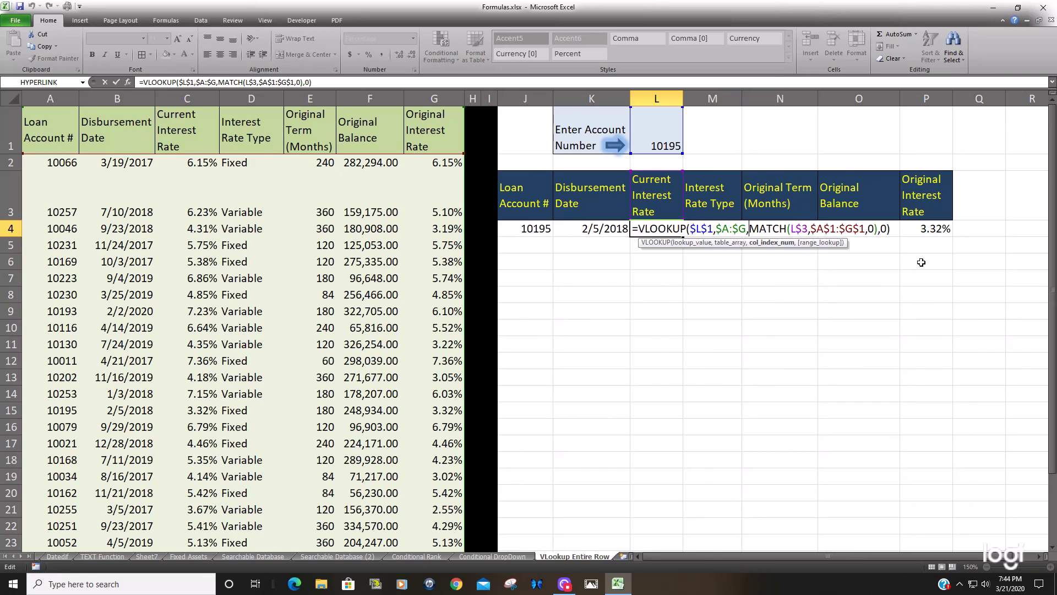
key(Return)
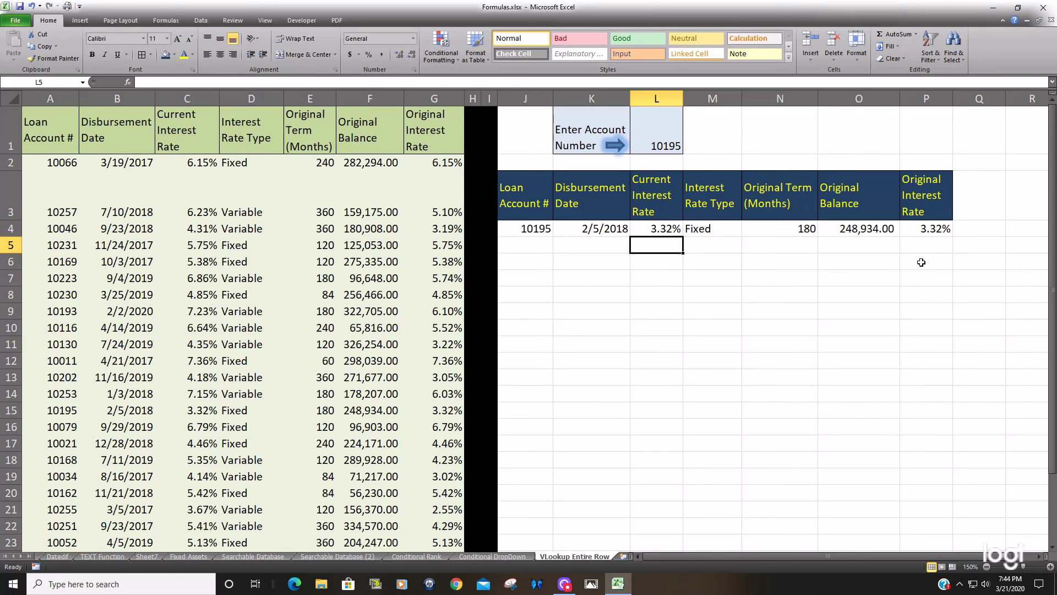